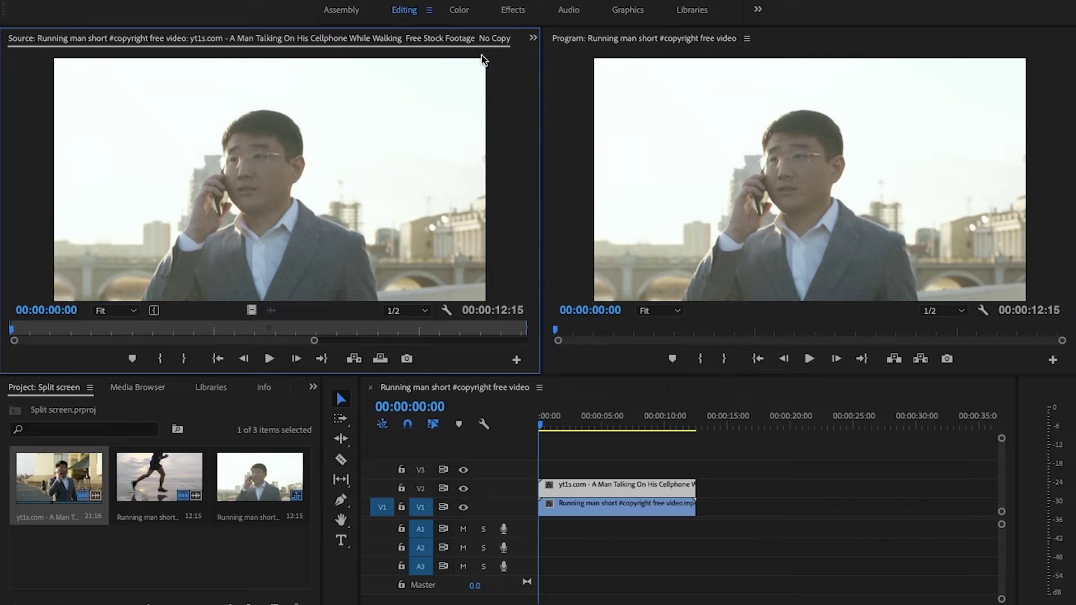
Step: Show the effect controls for the phone-call clip on V2 and set its horizontal position to 1555
left_click(533, 38)
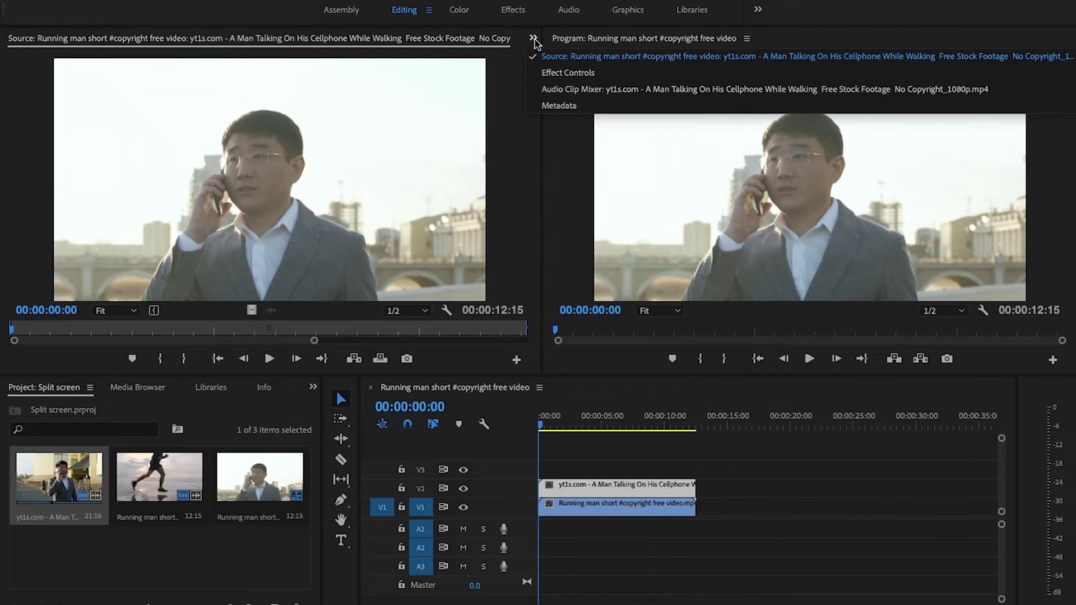
left_click(568, 74)
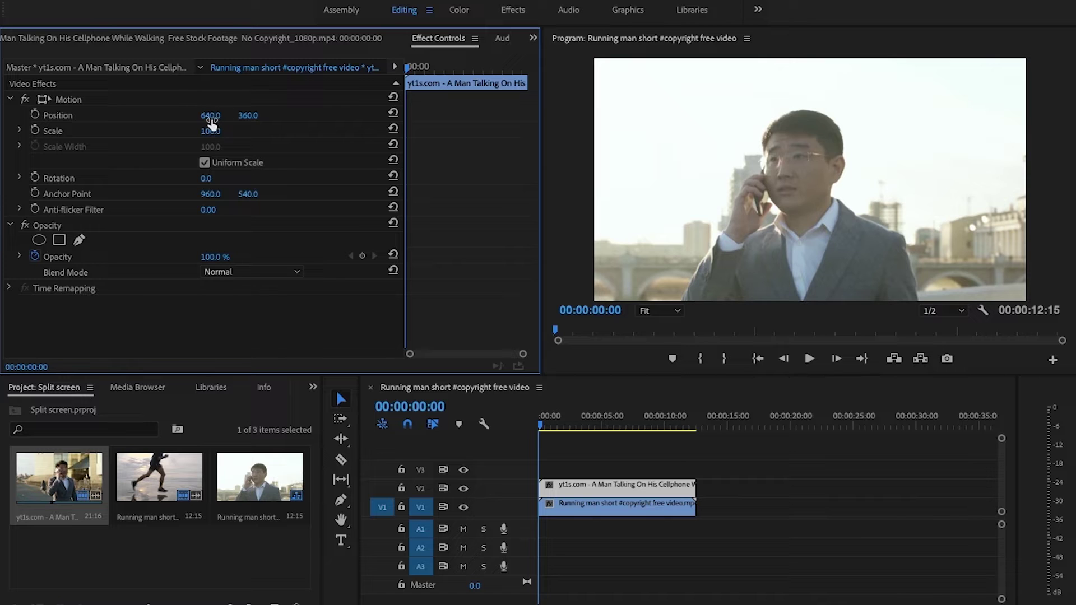
mouse_move(211, 115)
left_mouse_down()
mouse_move(262, 121)
mouse_move(217, 116)
left_mouse_up()
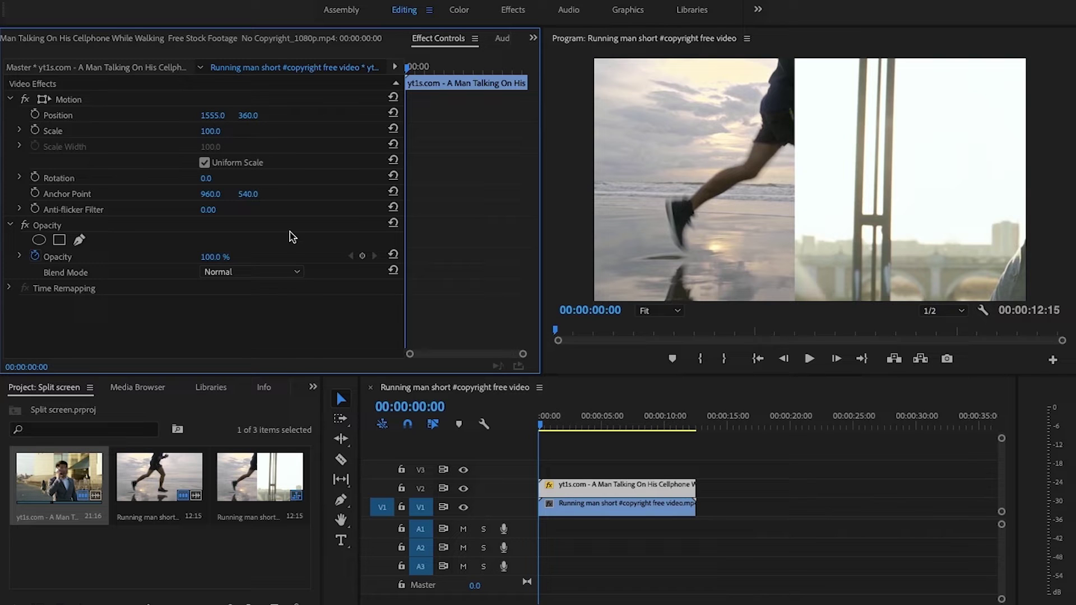
Step: Search the effects for "crop" and apply the Crop effect to the phone-call clip on V2
left_click(313, 387)
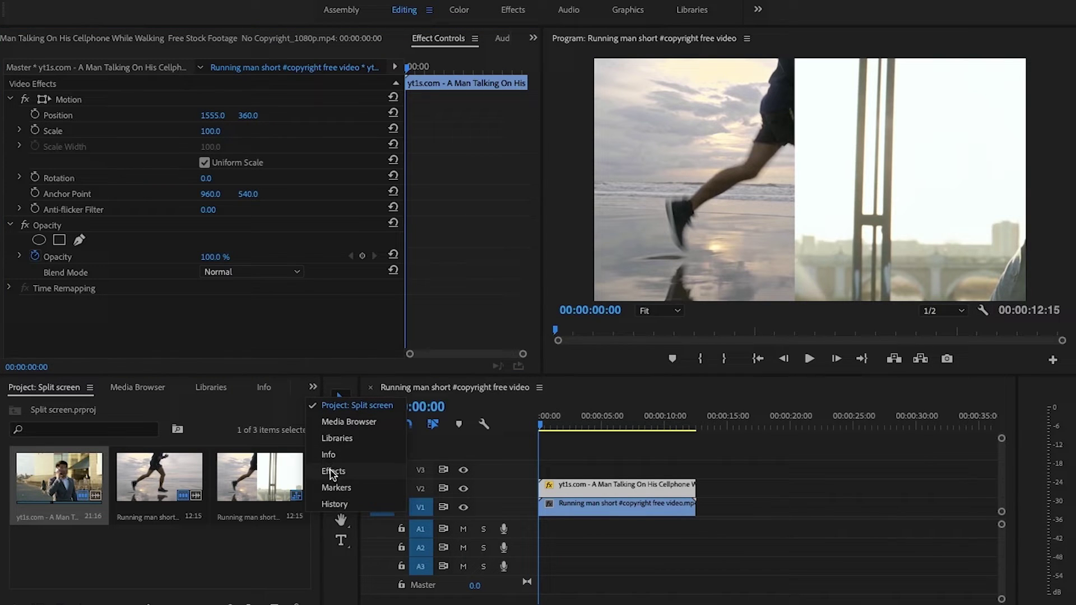
left_click(332, 473)
left_click(96, 412)
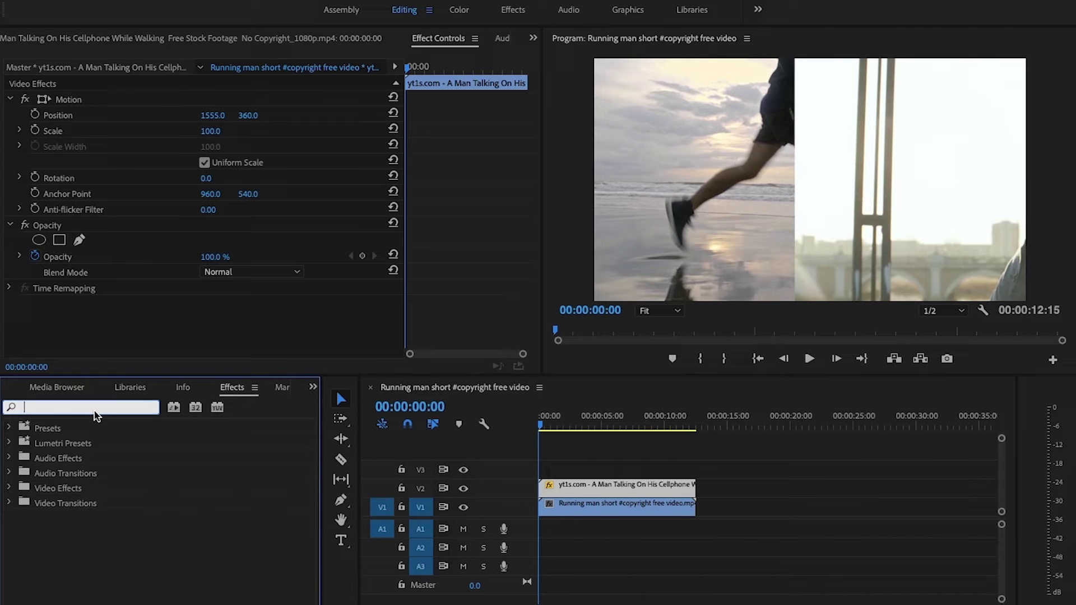
type("crop")
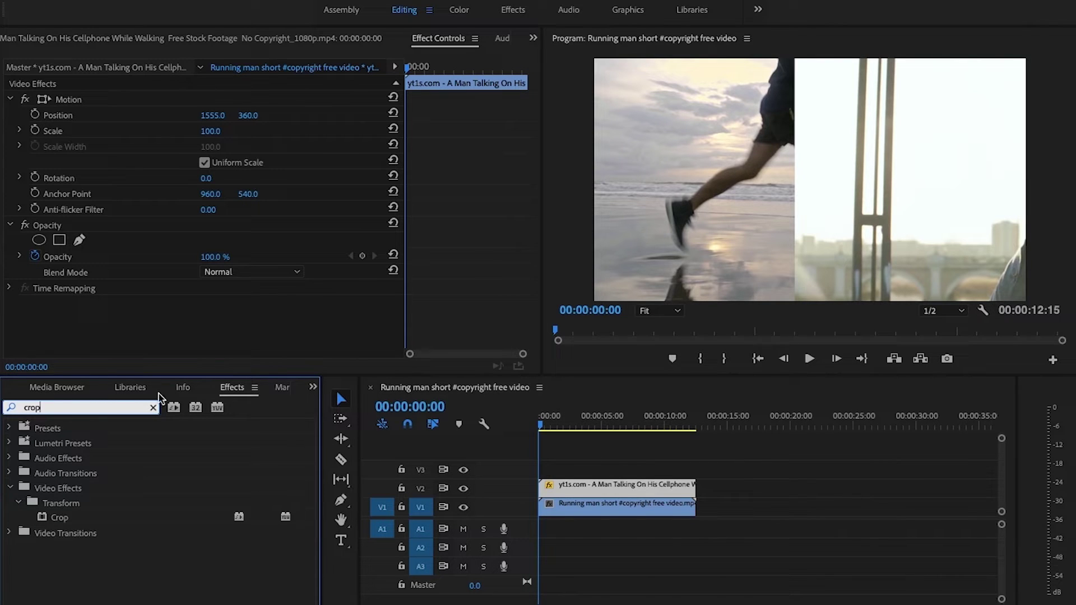
left_click(195, 309)
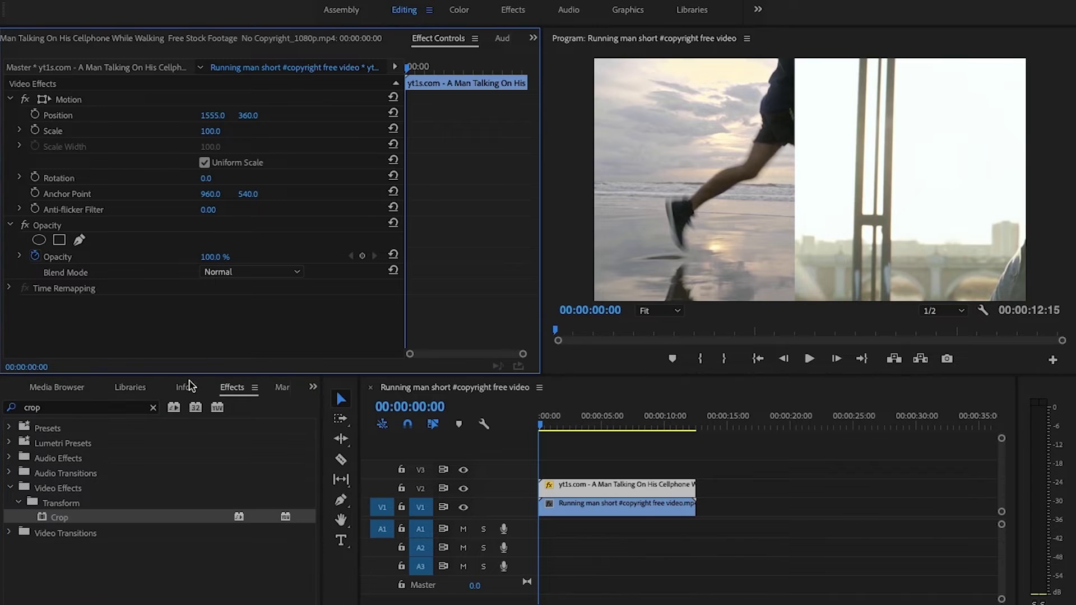
left_click(170, 457)
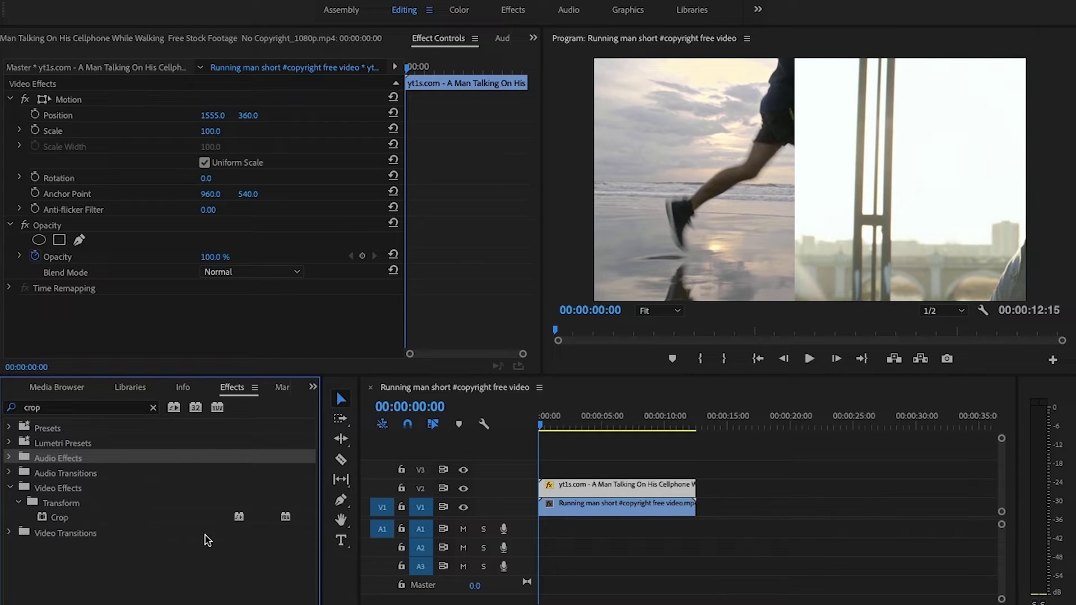
left_click_drag(239, 516, 587, 485)
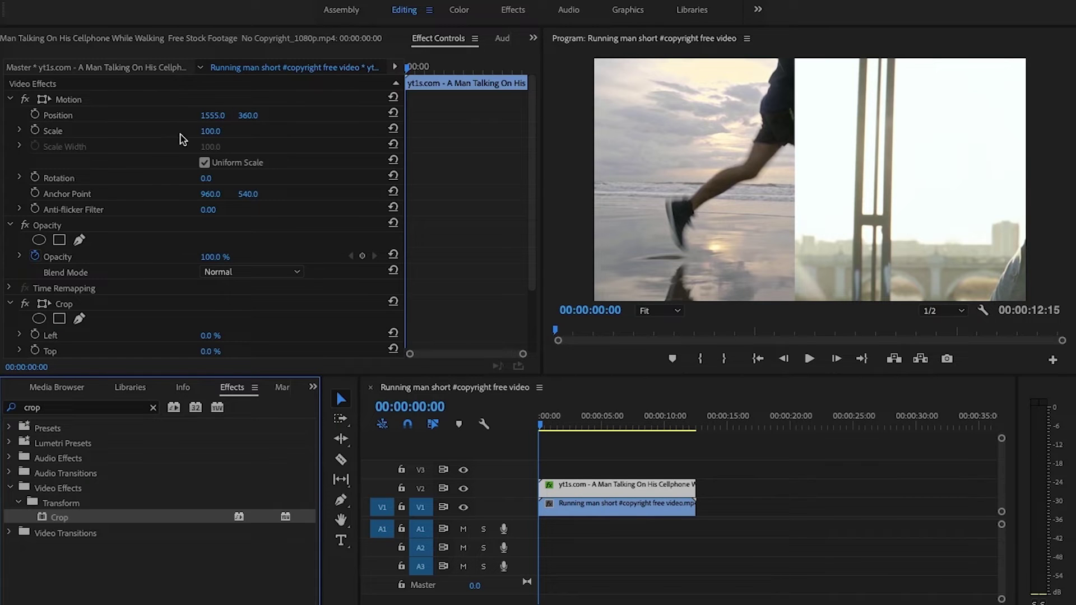
Step: Set the Crop effect's Left value to 24% on the phone-call clip
scroll(173, 241, "down", 3)
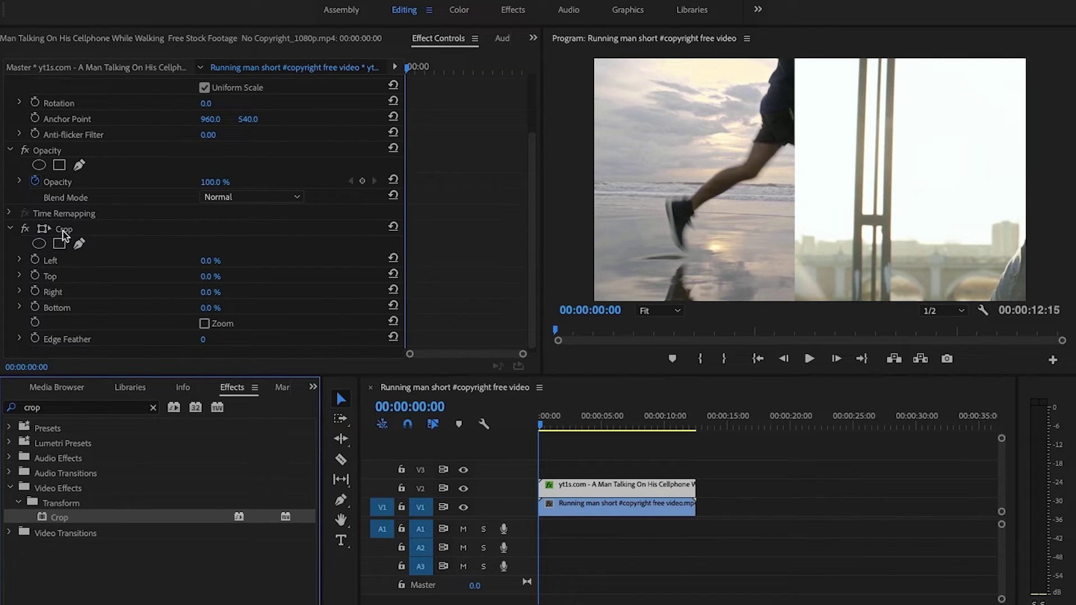
left_click(65, 231)
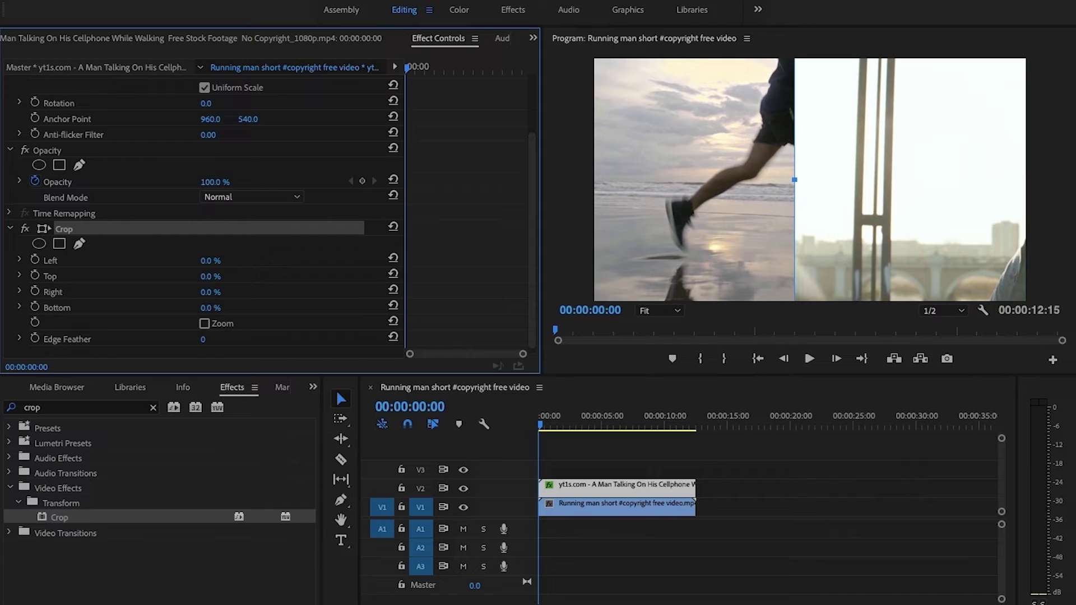
mouse_move(211, 261)
left_mouse_down()
mouse_move(244, 261)
mouse_move(224, 261)
left_mouse_up()
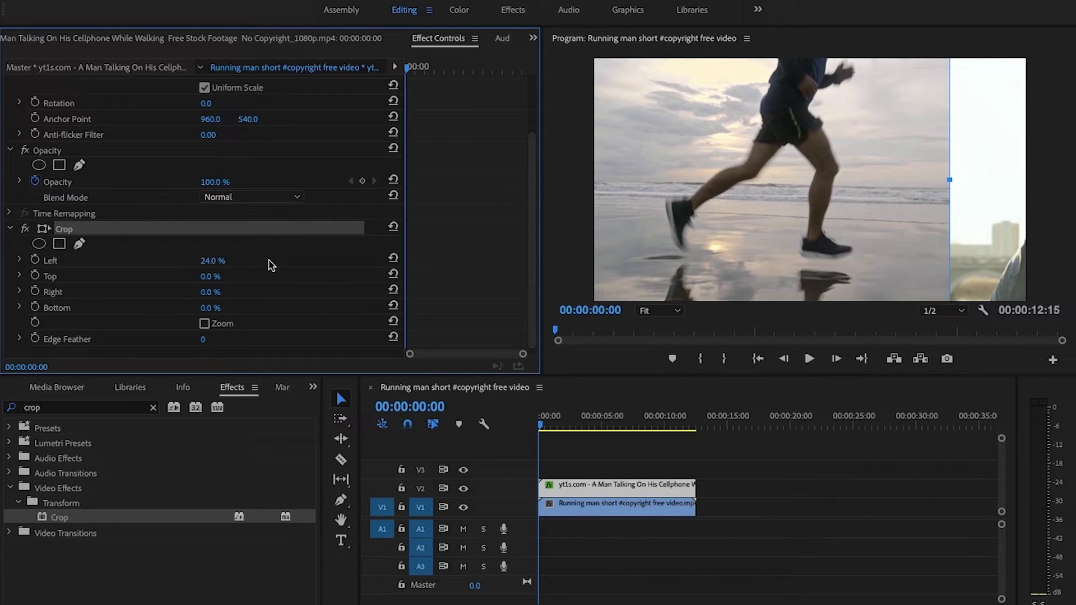
Step: Set the phone-call clip's horizontal position to 1098 and deselect the clip
scroll(272, 264, "up", 5)
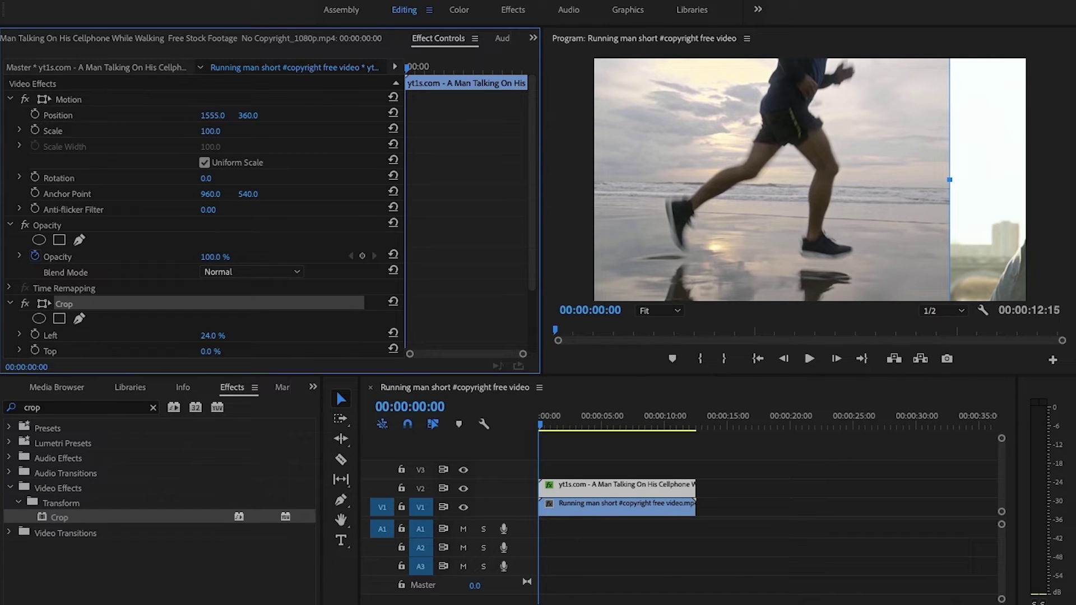
left_click_drag(212, 115, 162, 115)
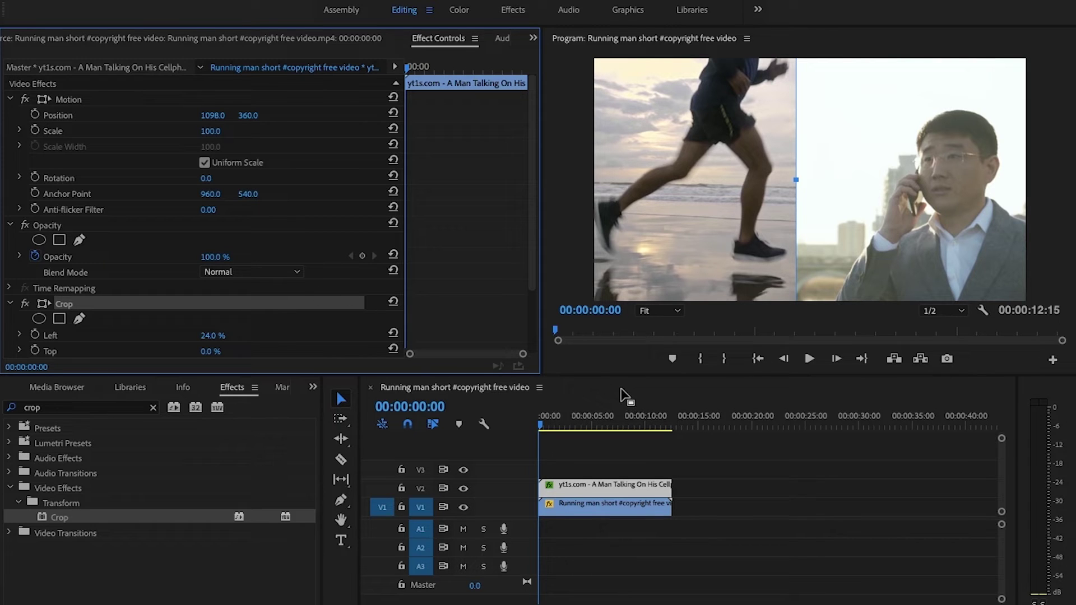
left_click(759, 455)
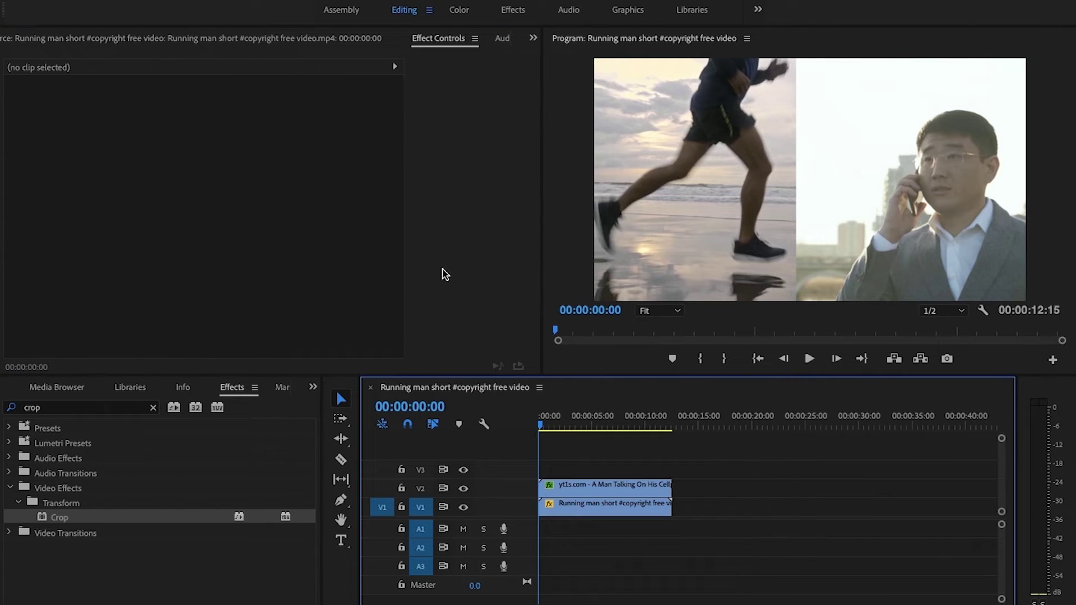
Step: Draw a vertical divider line with the Pen tool along the seam between the two videos, extending both ends past the frame edges
left_click(341, 500)
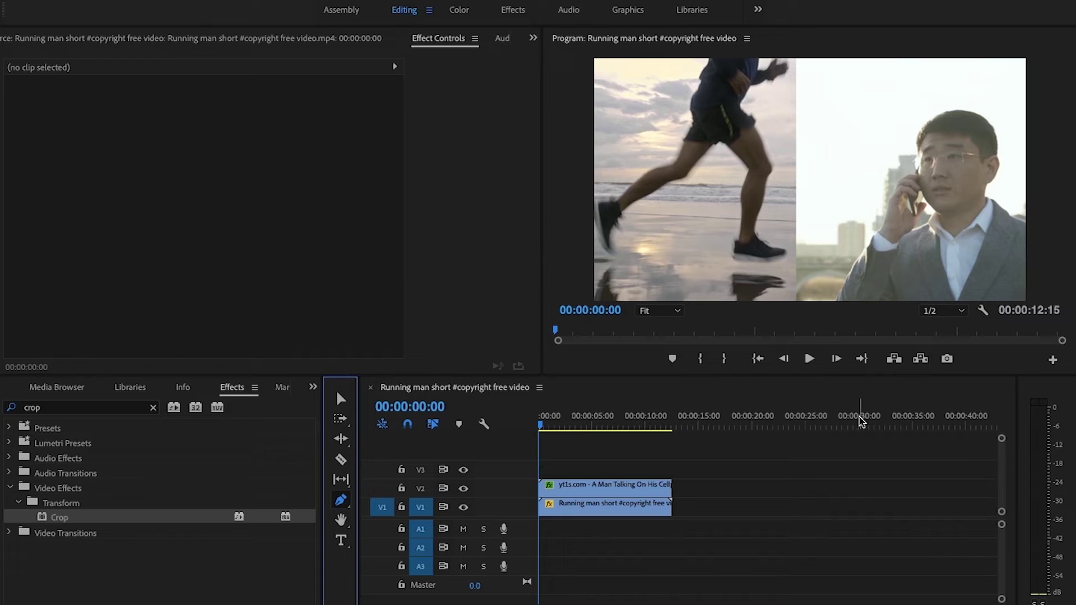
left_click(795, 59)
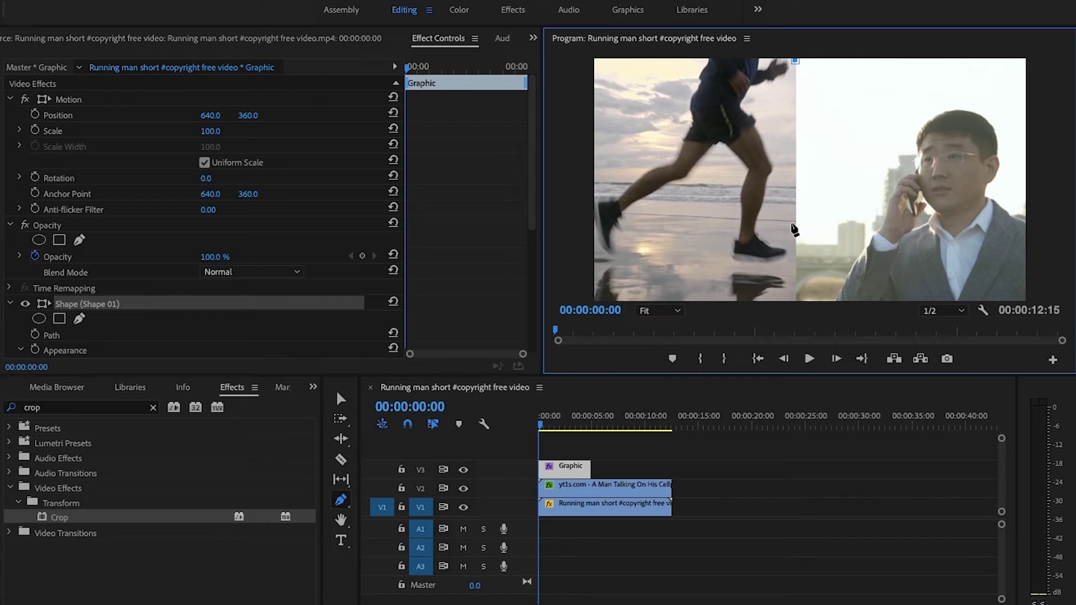
left_click(796, 299)
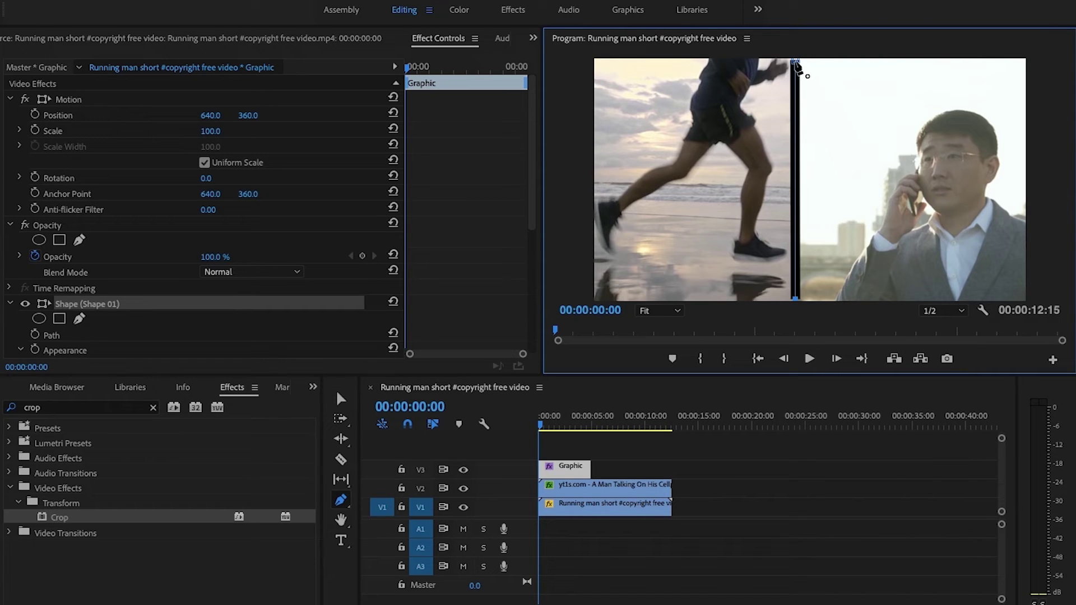
left_click_drag(794, 43, 795, 41)
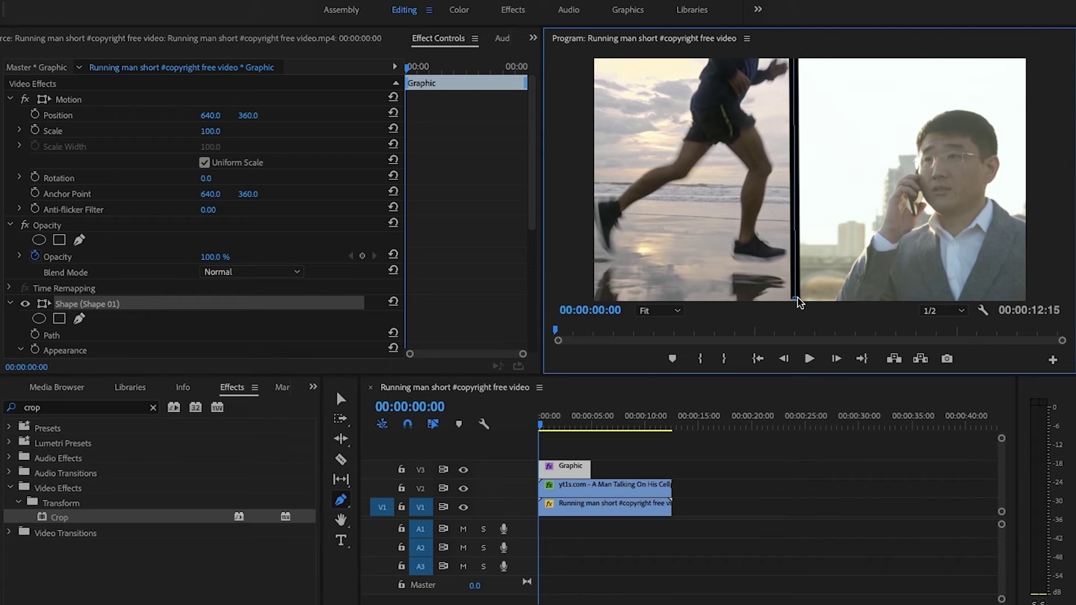
left_click_drag(797, 298, 796, 308)
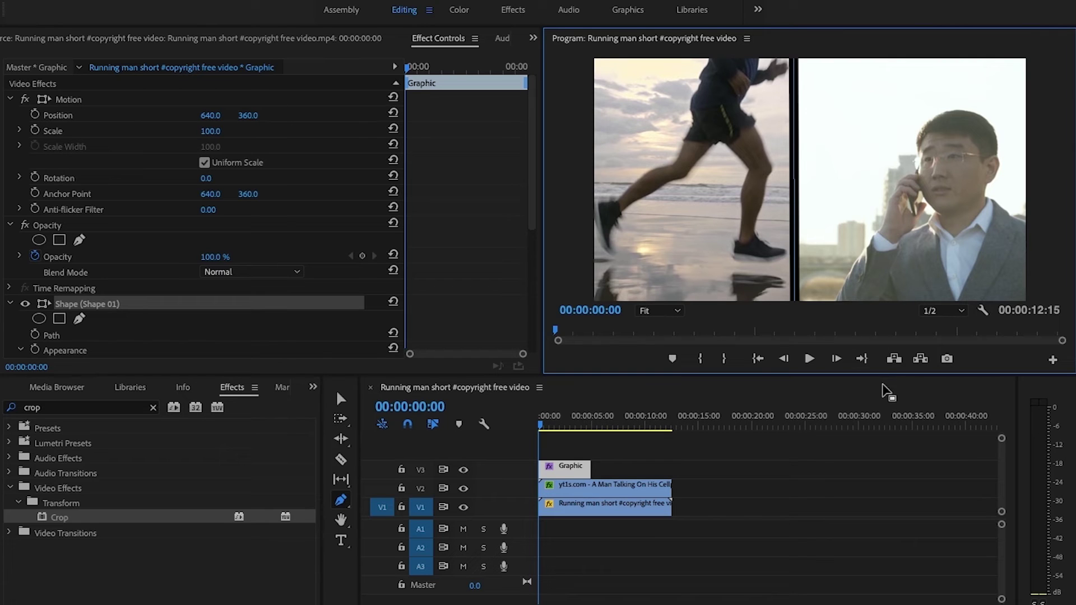
Step: Set the divider line's stroke width to 15 and keep its stroke colour black
scroll(186, 335, "down", 3)
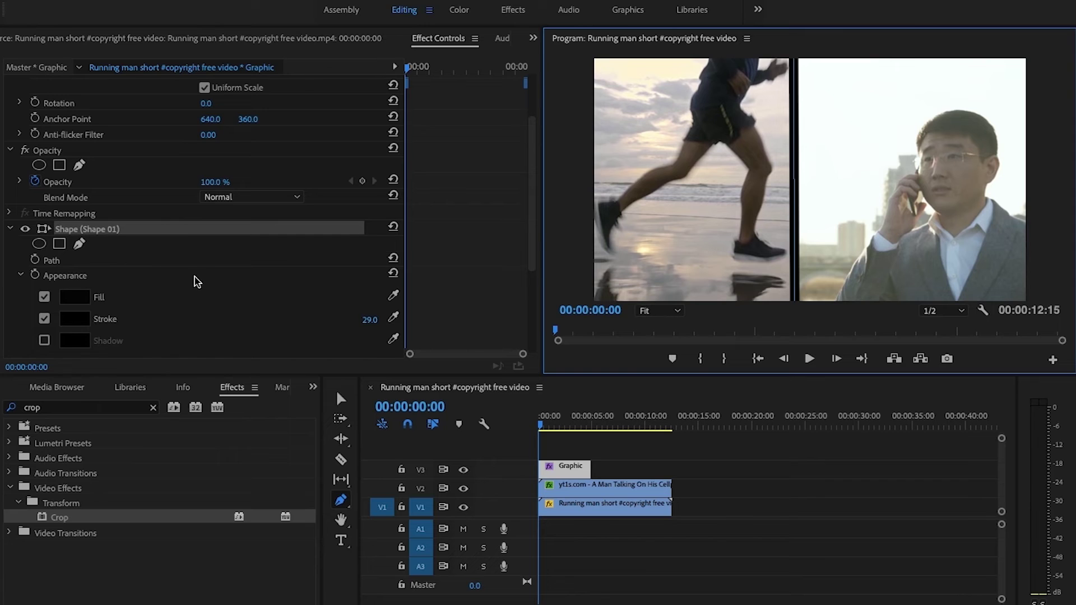
scroll(195, 281, "down", 3)
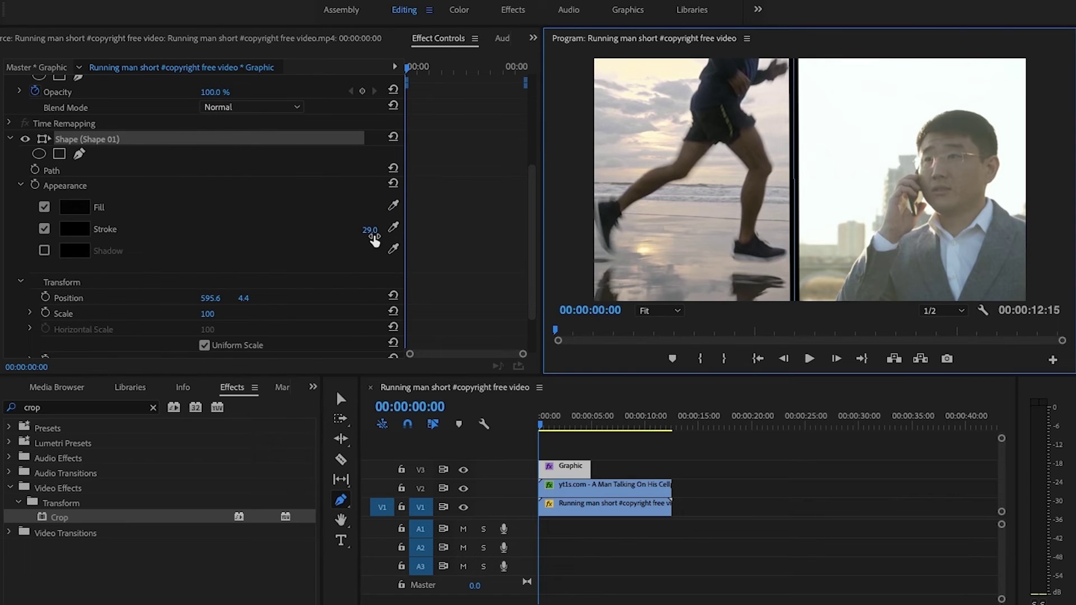
left_click(370, 231)
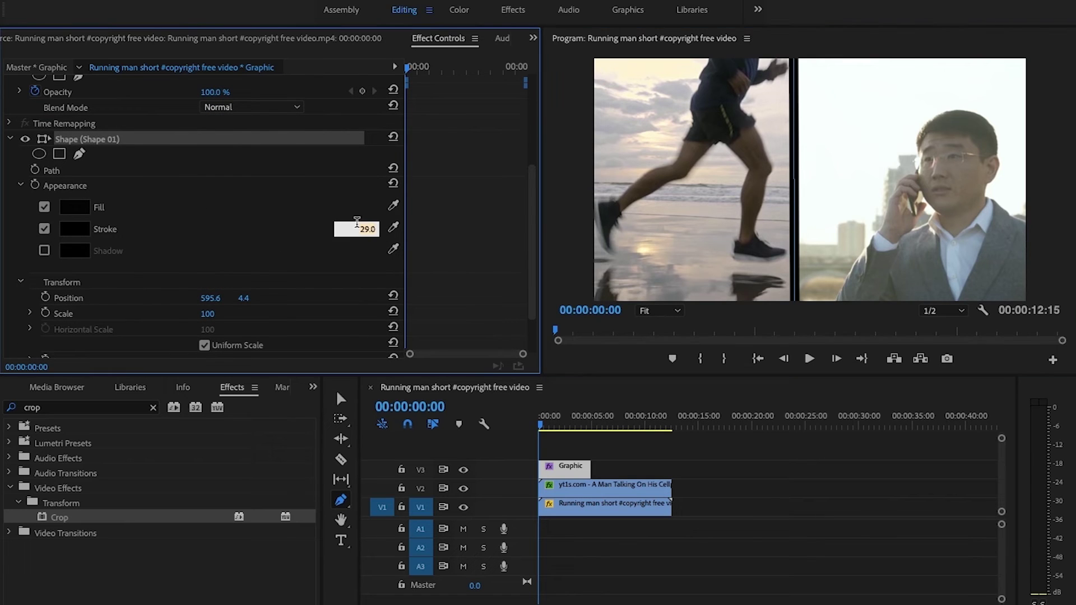
type("15")
key("Return")
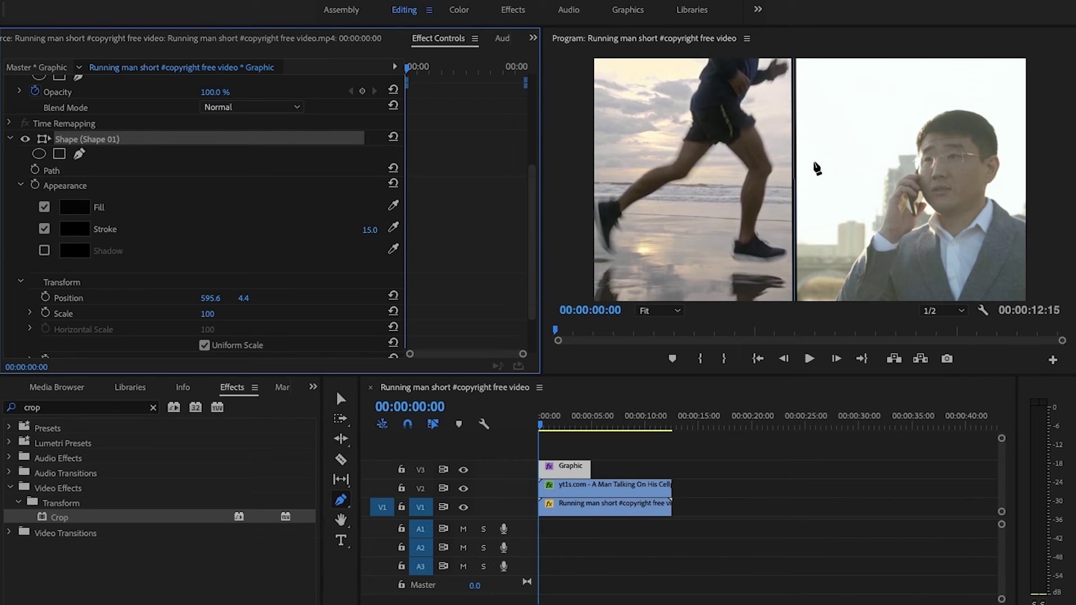
left_click(75, 229)
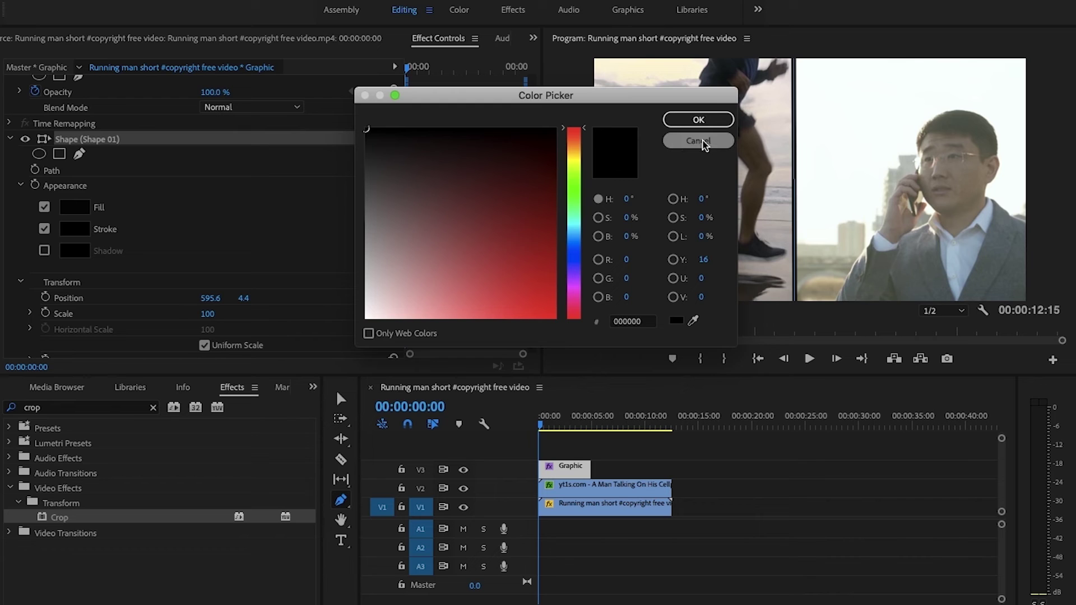
left_click(699, 140)
Step: Extend the divider graphic on V3 to the end of the two video clips and deselect it
left_click(340, 398)
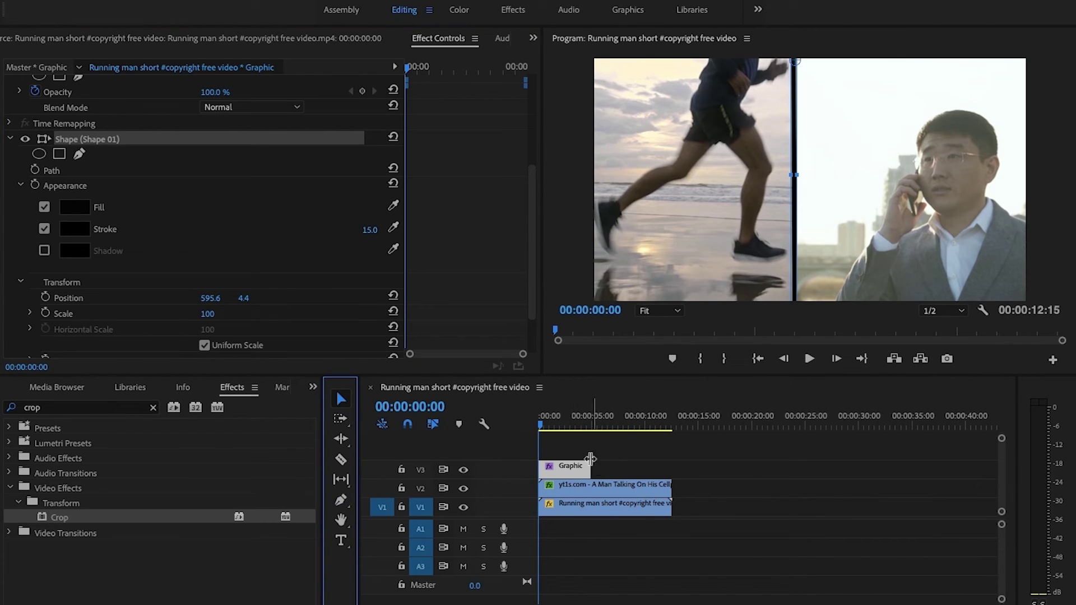
left_click_drag(592, 469, 671, 469)
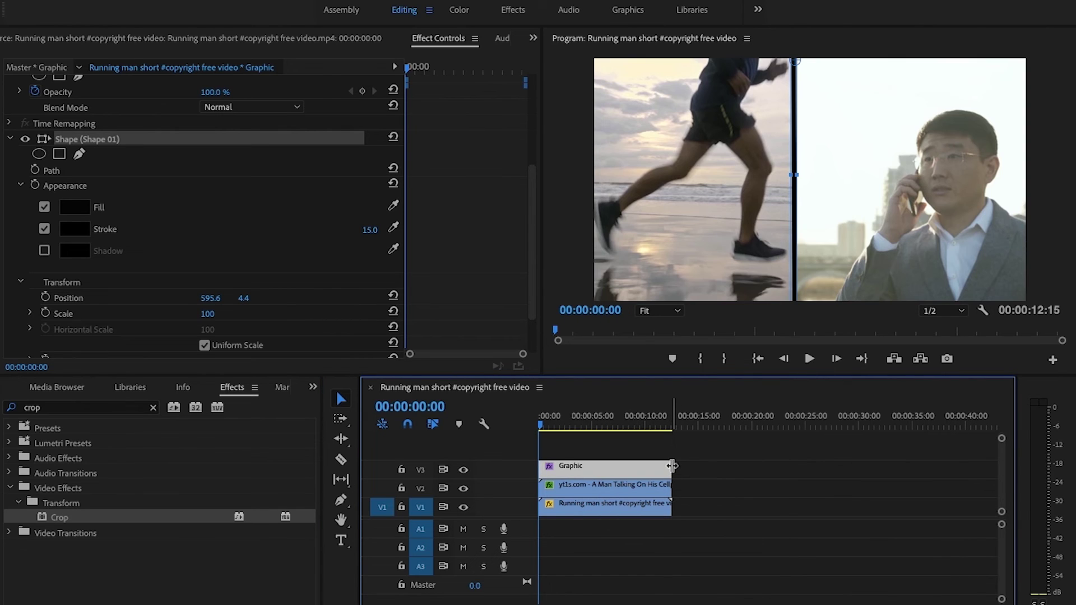
left_click(604, 448)
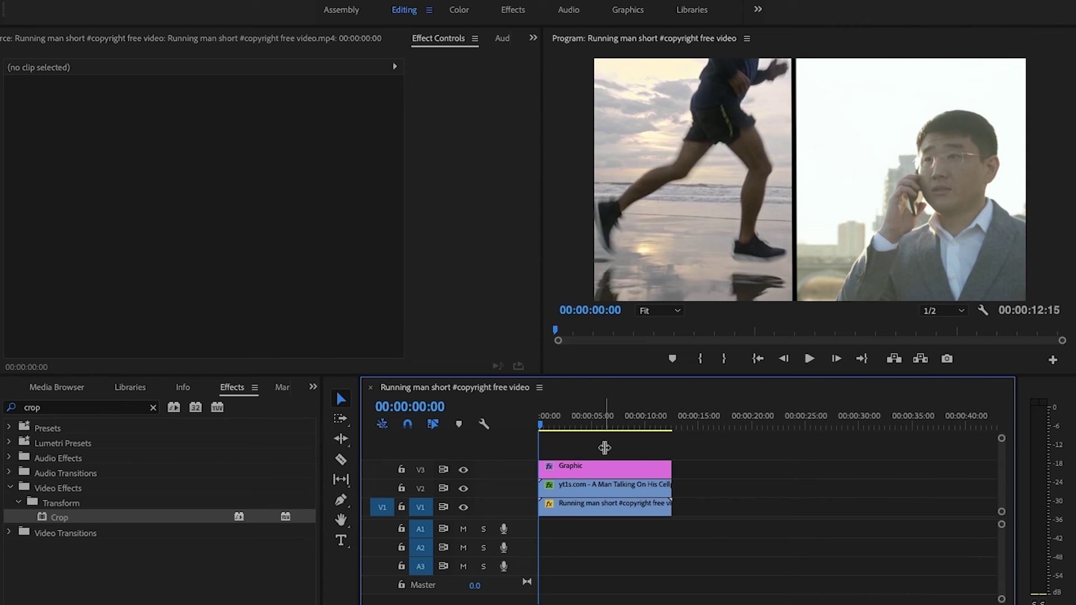
Step: Play the split-screen sequence to check it and return the playhead to the start
key("space")
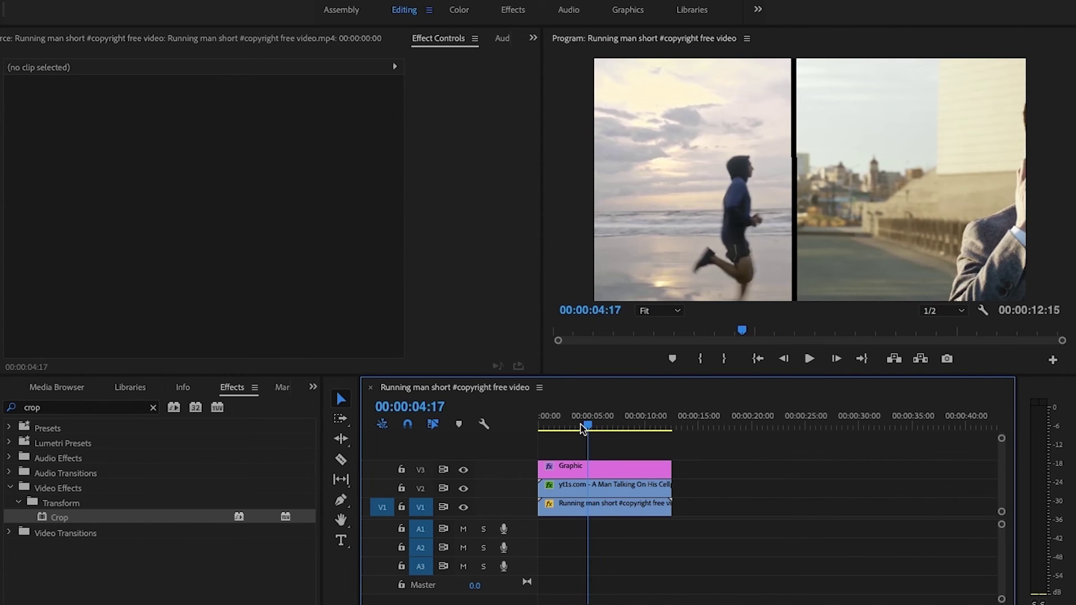
left_click(541, 427)
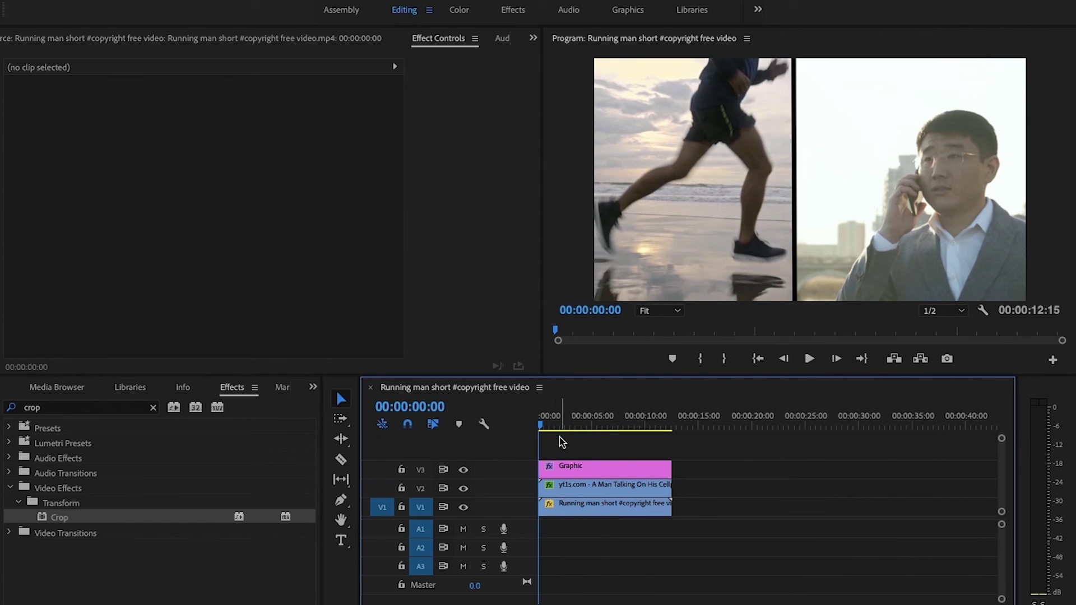